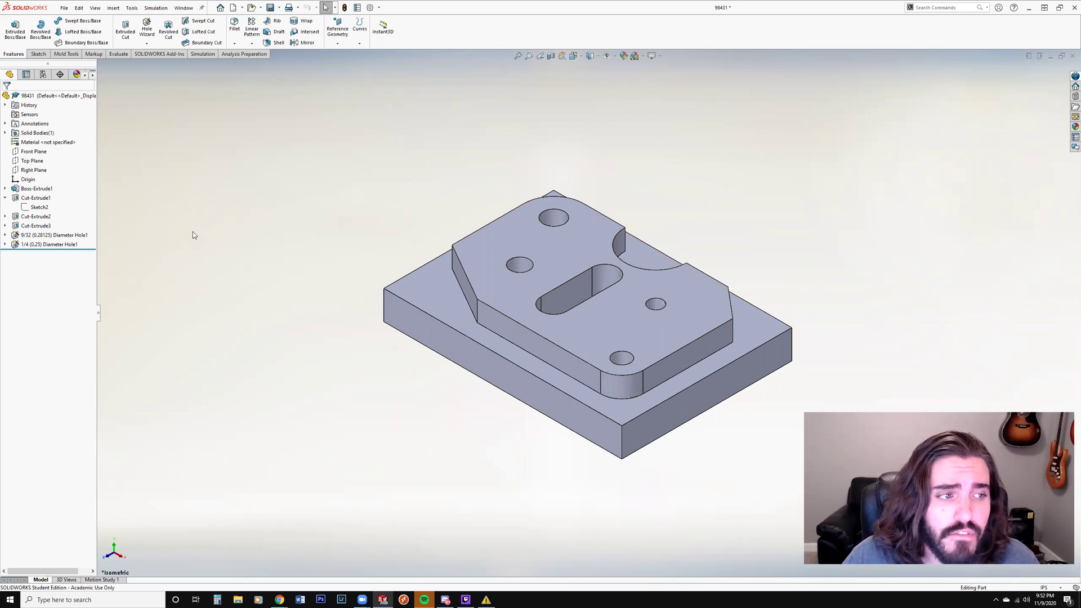
Step: Collapse Cut-Extrude1, the pocket cut around the raised pad, and select it in the FeatureManager tree
click(5, 198)
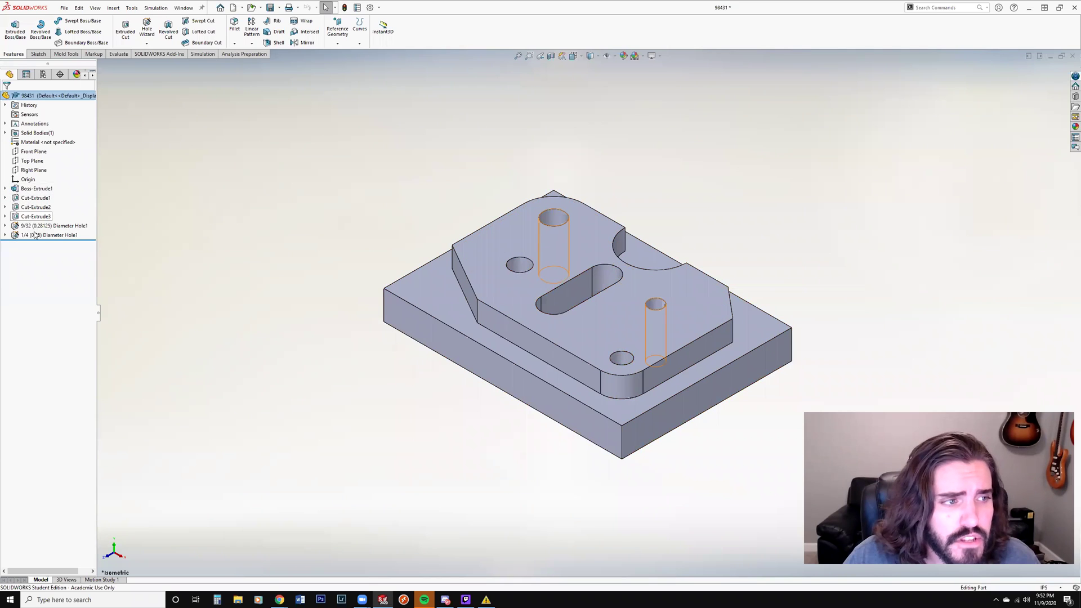
click(35, 197)
click(56, 178)
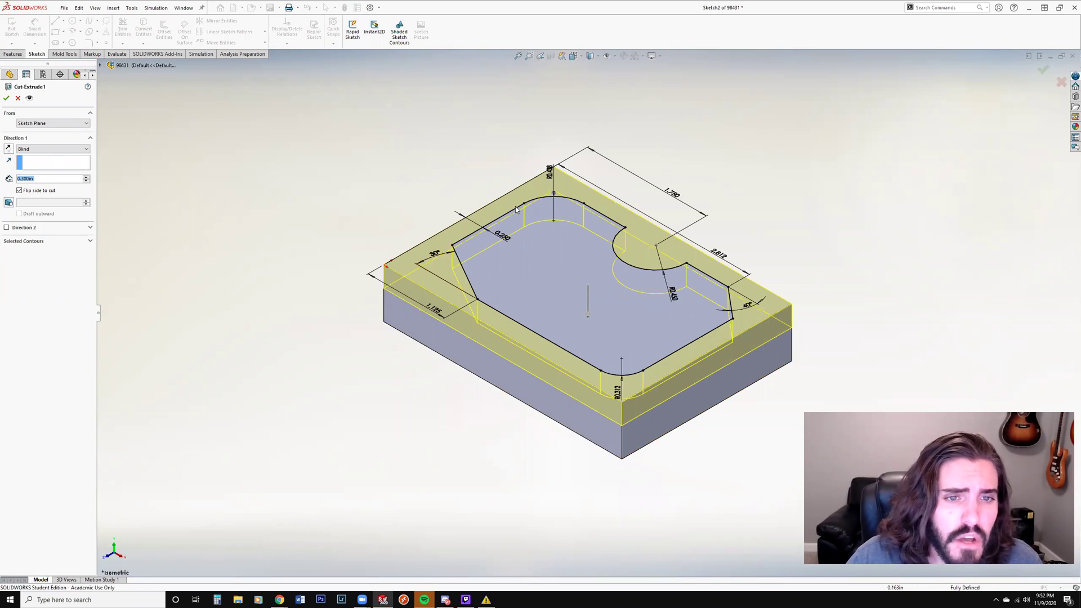
click(18, 98)
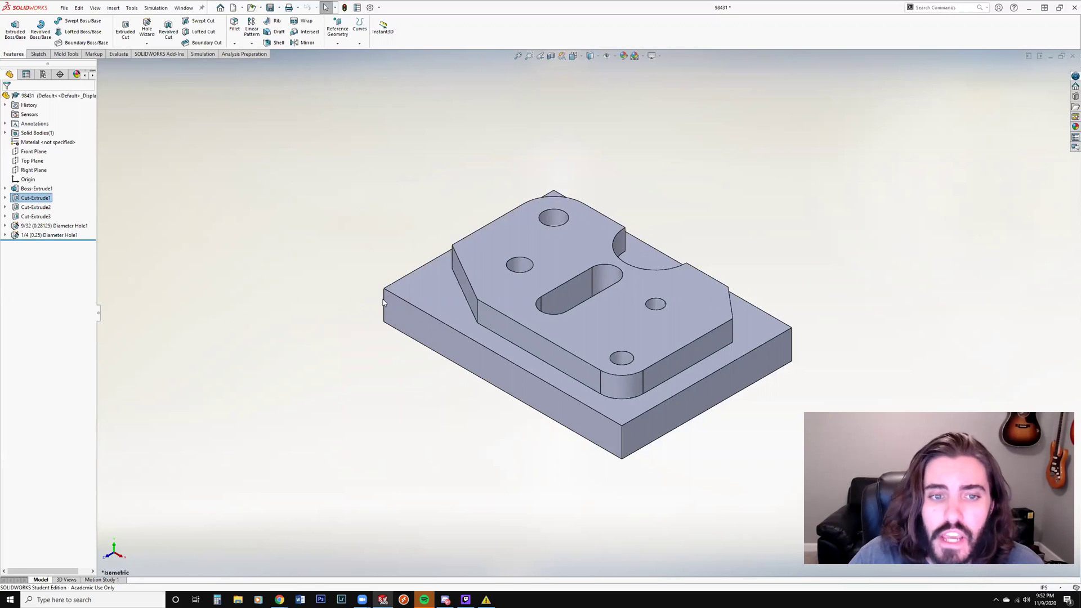
click(64, 7)
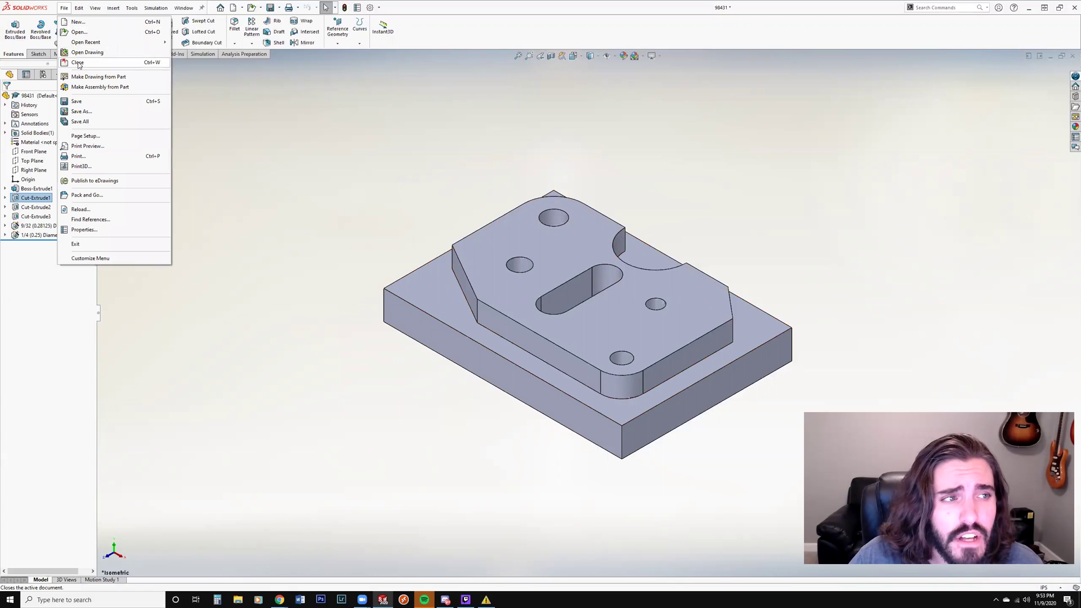
click(370, 269)
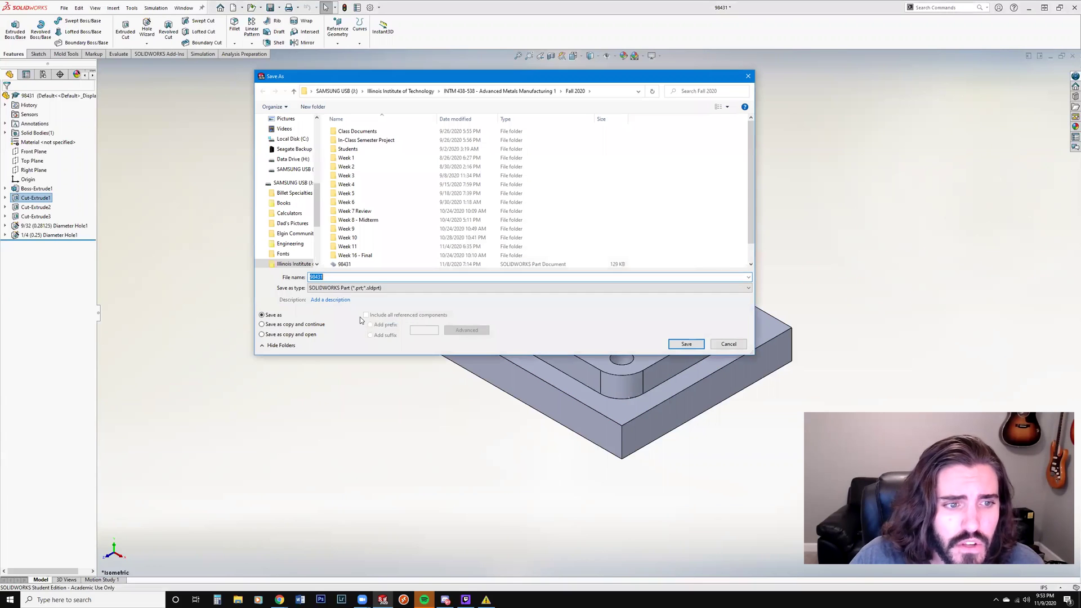
click(349, 287)
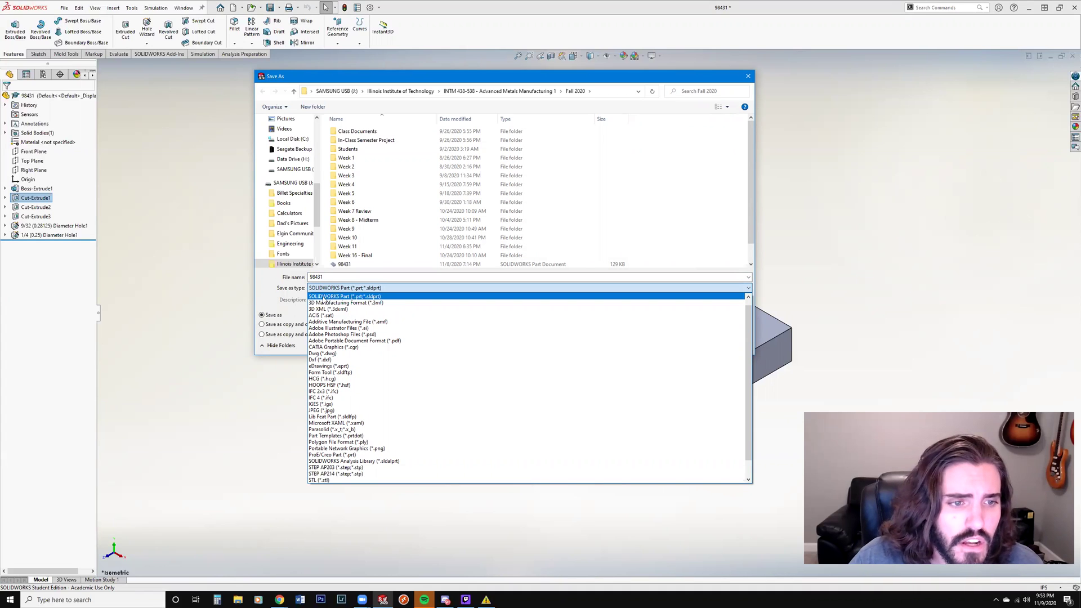
click(751, 83)
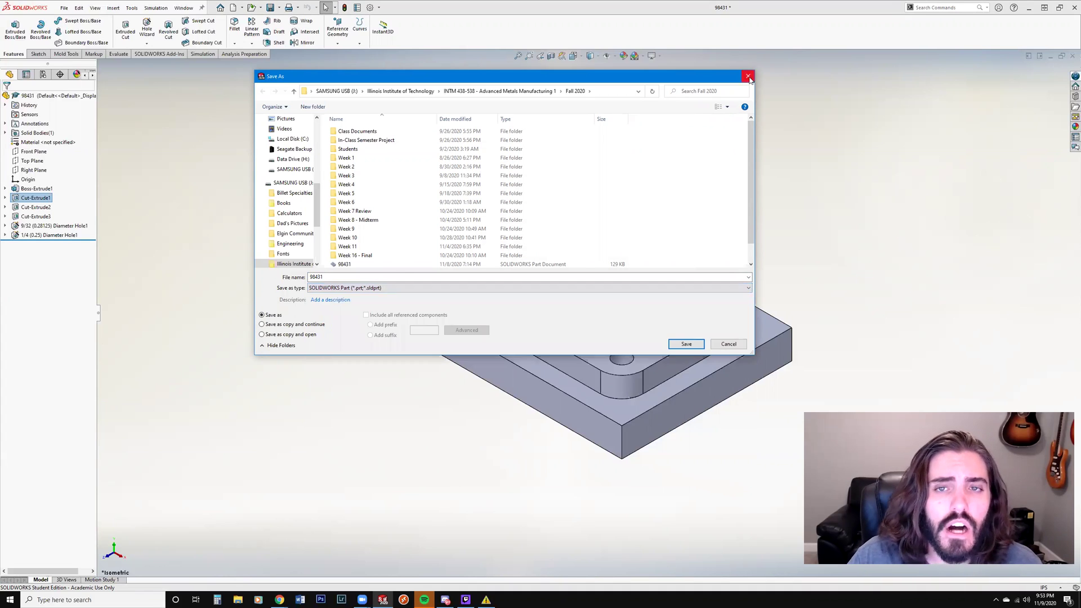
click(747, 76)
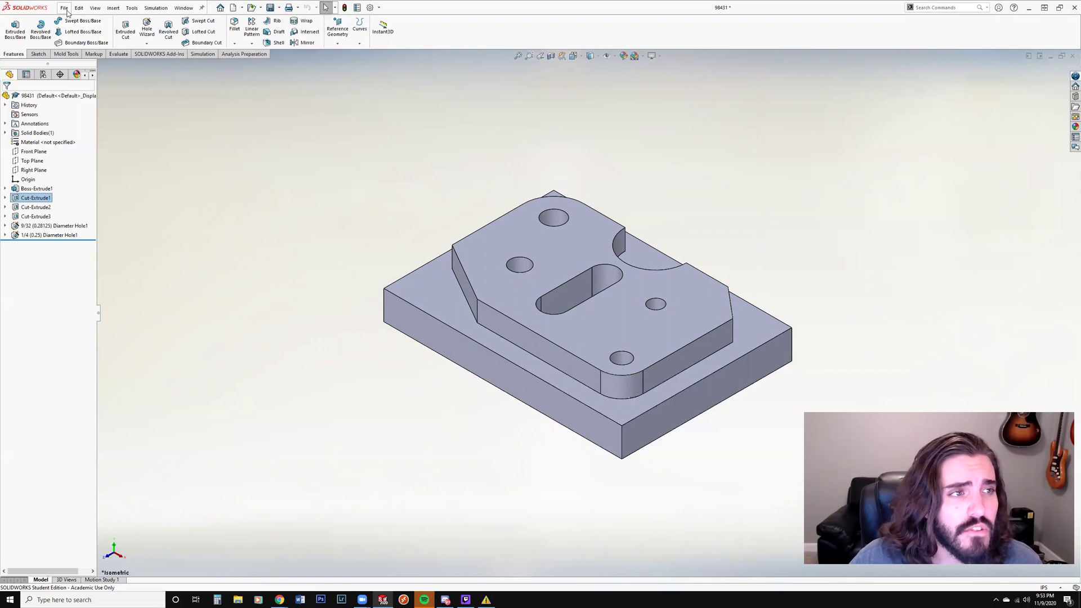
Step: Save the plate as Parasolid (*.x_t) over the existing 98431.x_t file
click(64, 8)
key(Escape)
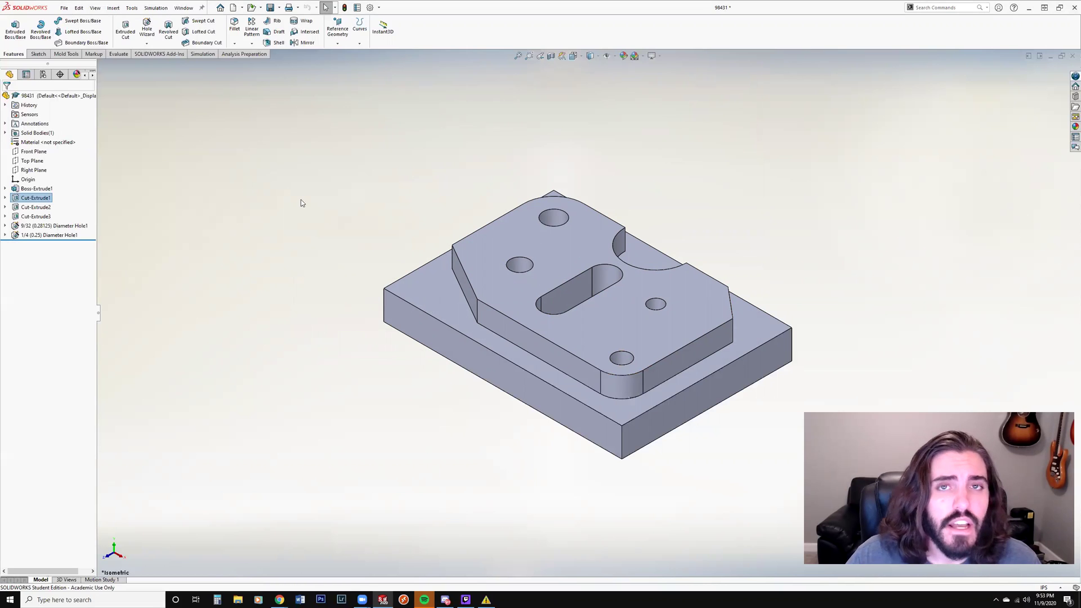
key(ctrl+shift+s)
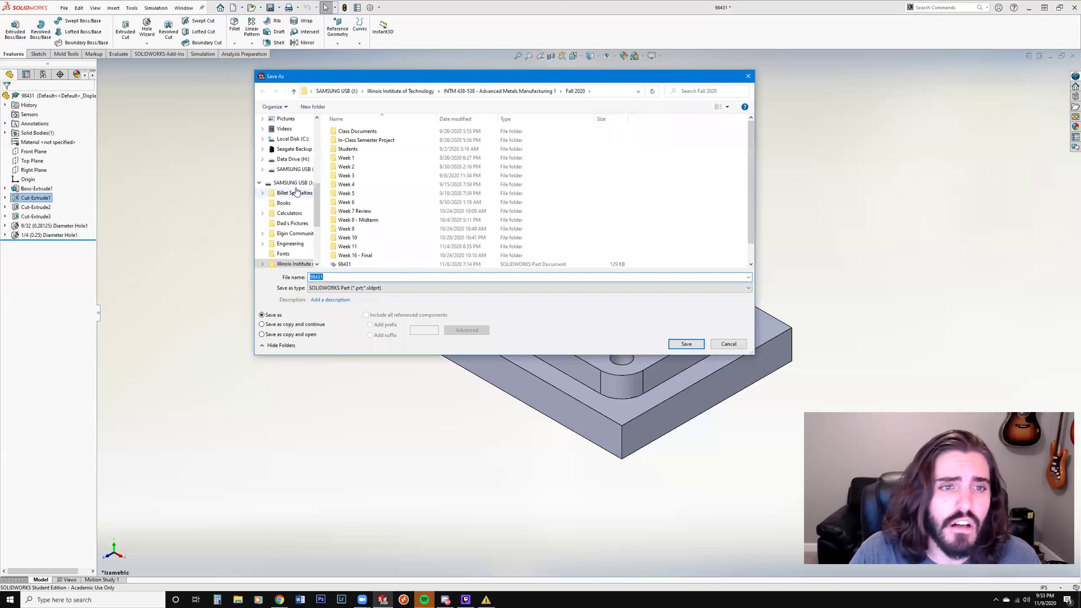
click(321, 288)
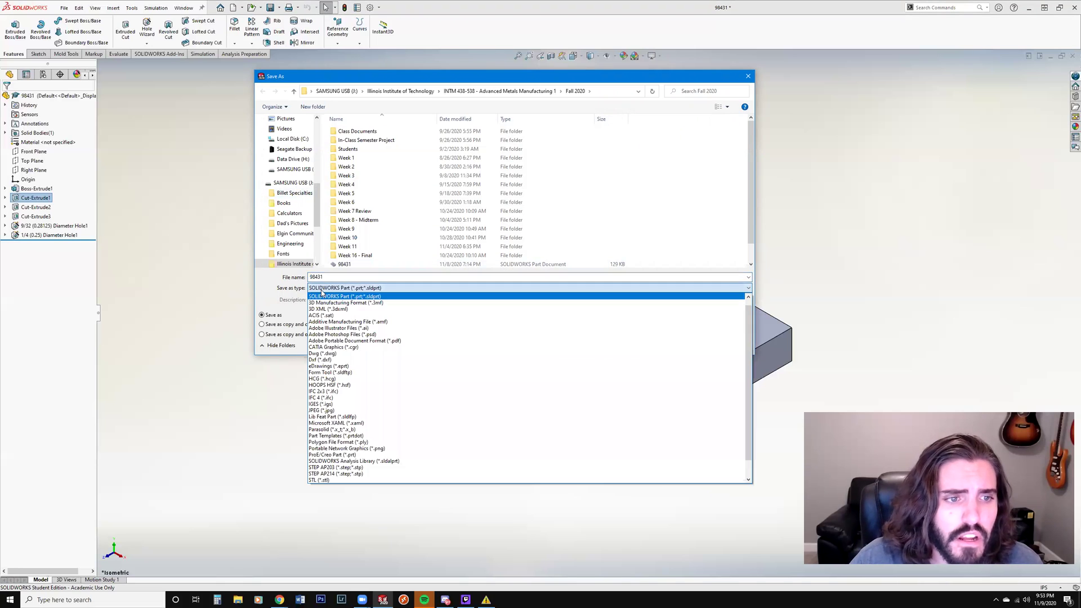
click(338, 430)
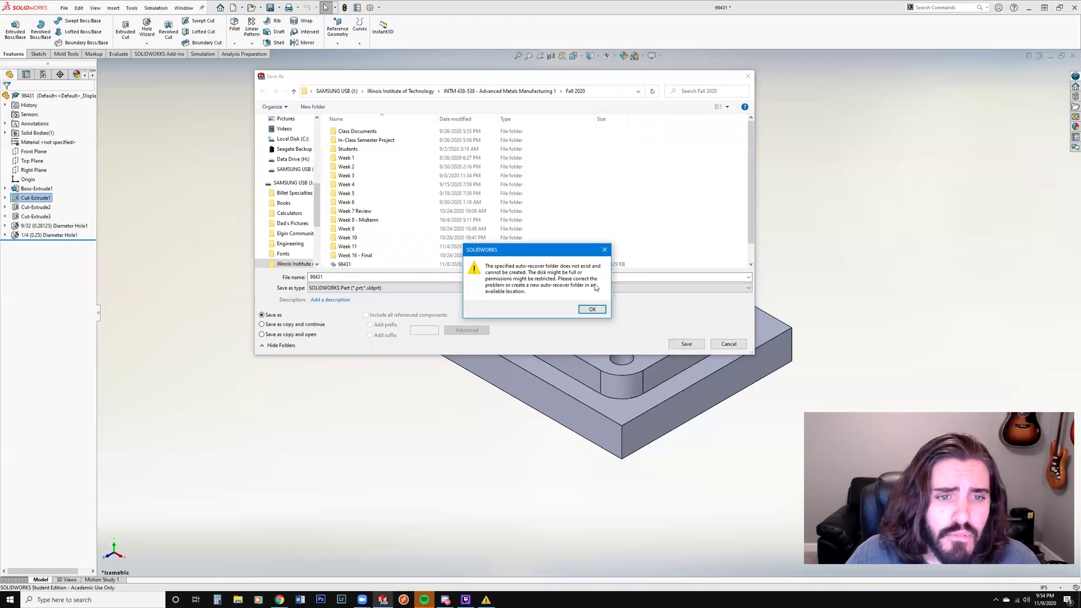
key(Return)
click(415, 287)
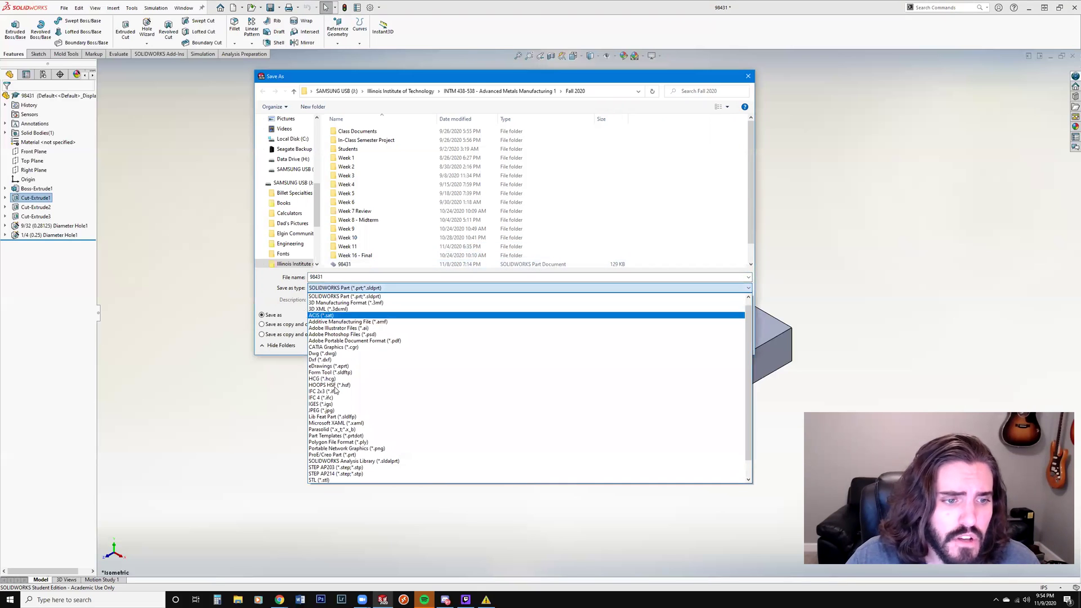
click(327, 430)
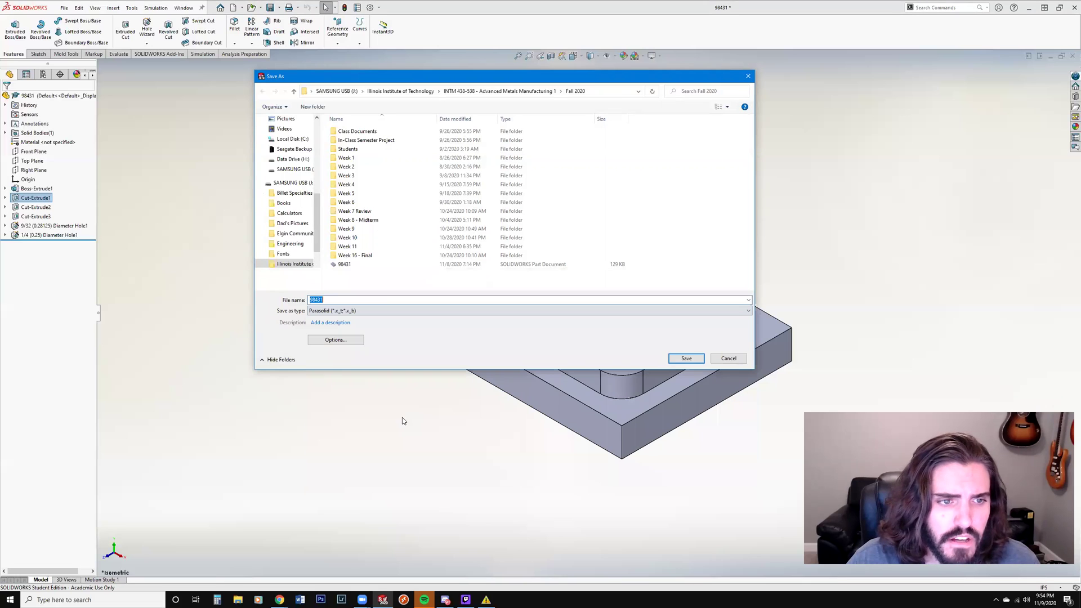
click(686, 358)
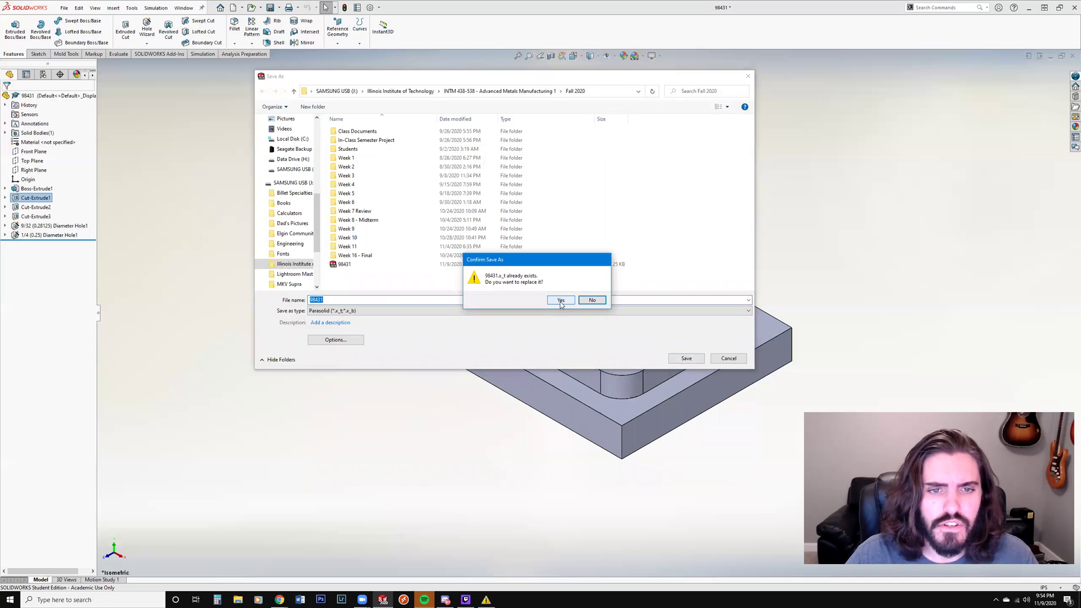
Step: Confirm replacing 98431.x_t and export all bodies to the Parasolid file
click(559, 302)
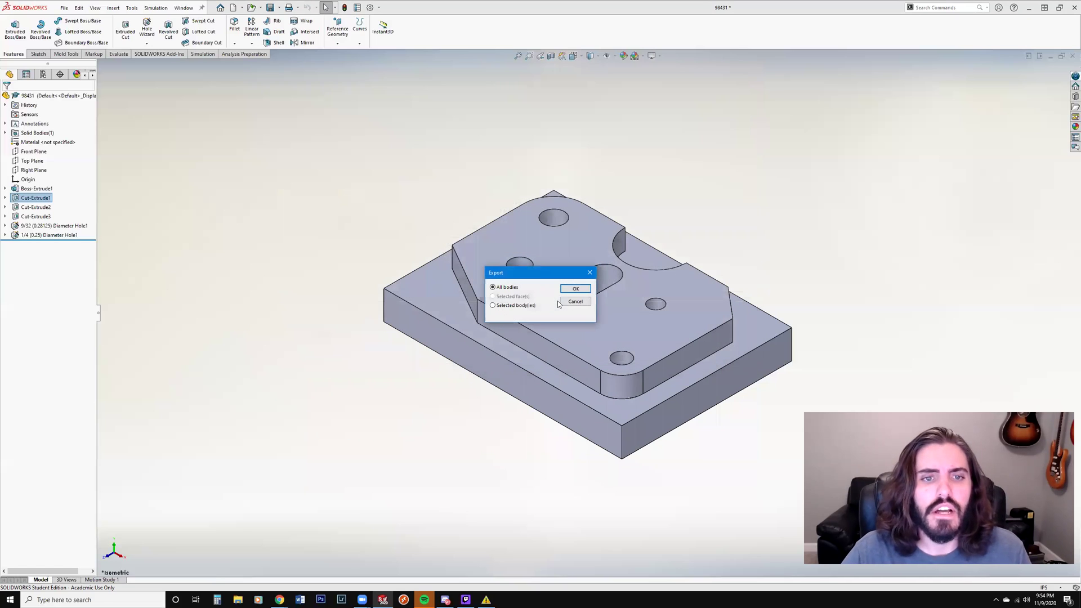
click(575, 289)
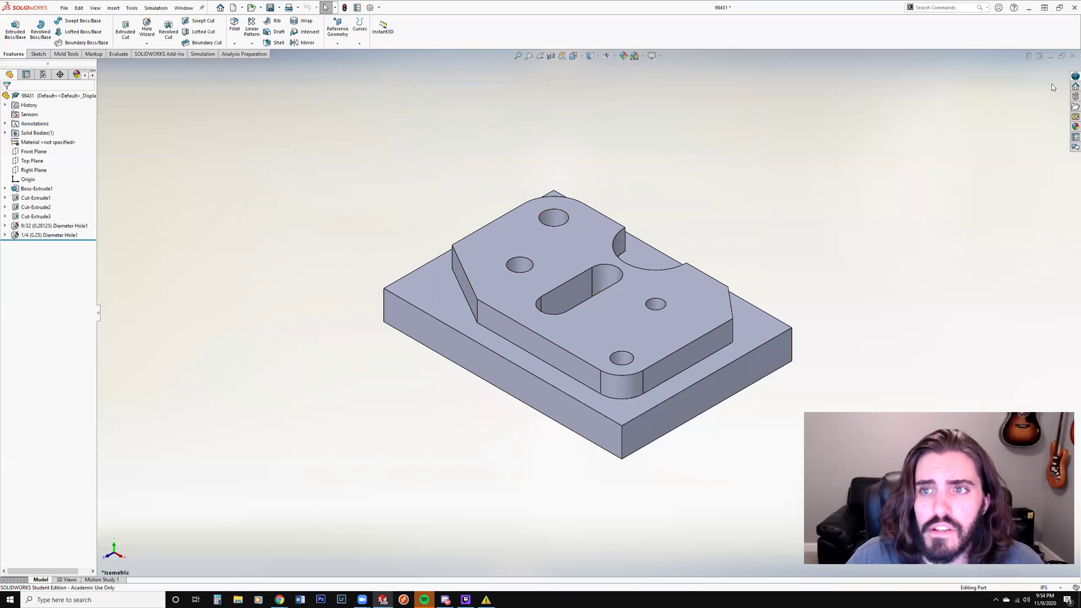
Step: Close the plate without saving and browse Fall 2020 with the All Files (*.*) filter
click(1070, 56)
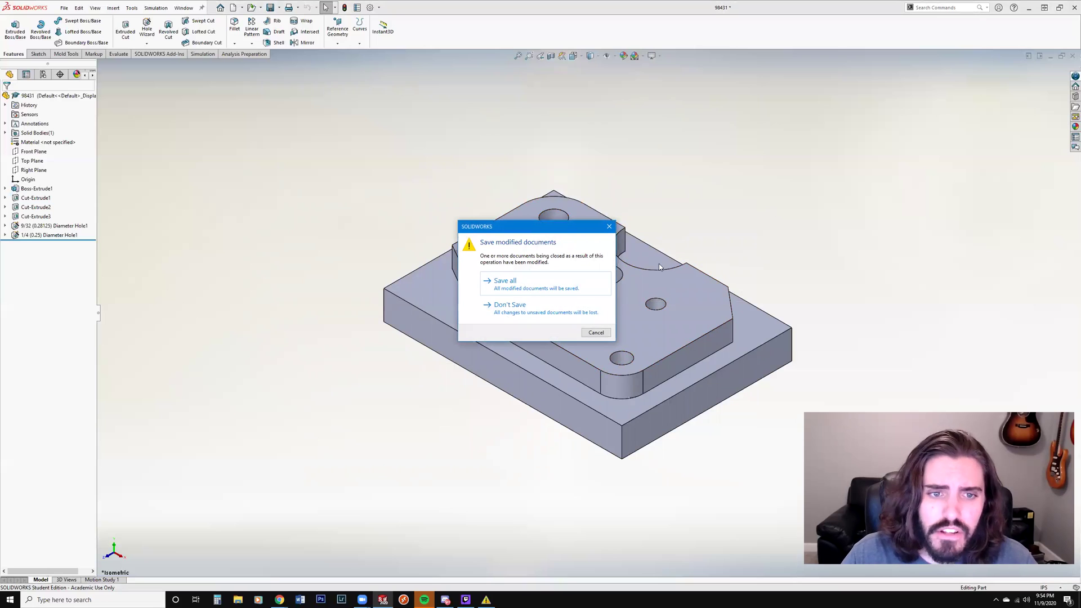
click(535, 307)
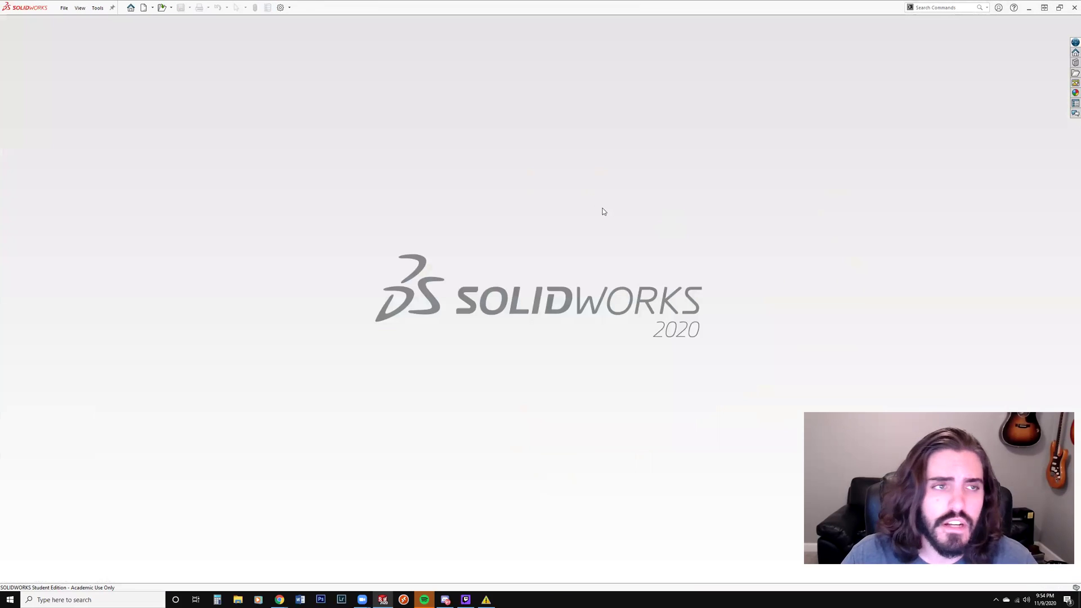
click(66, 7)
click(91, 32)
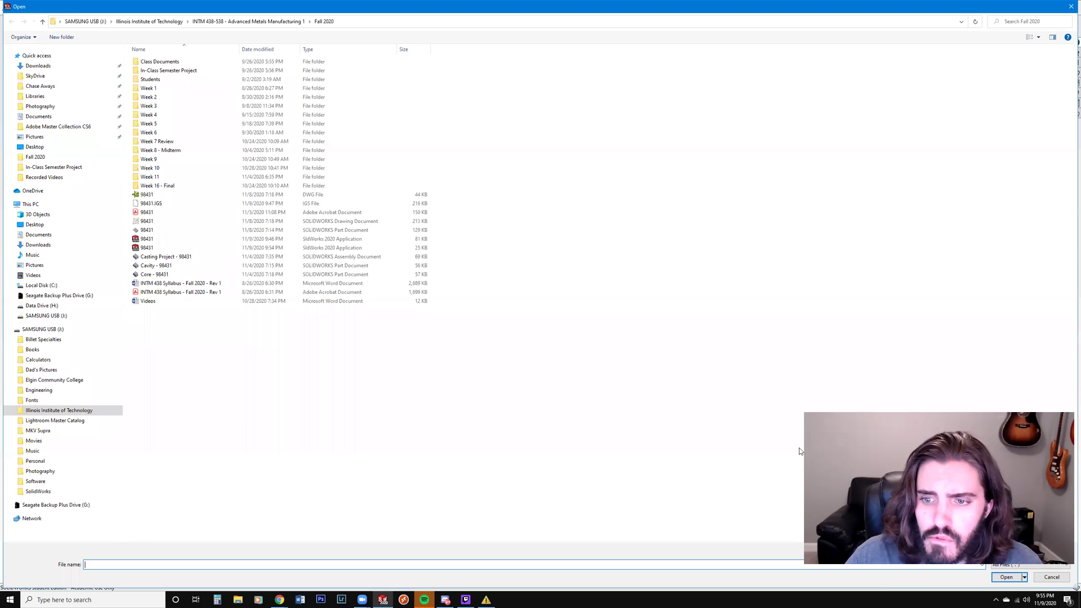
click(1011, 564)
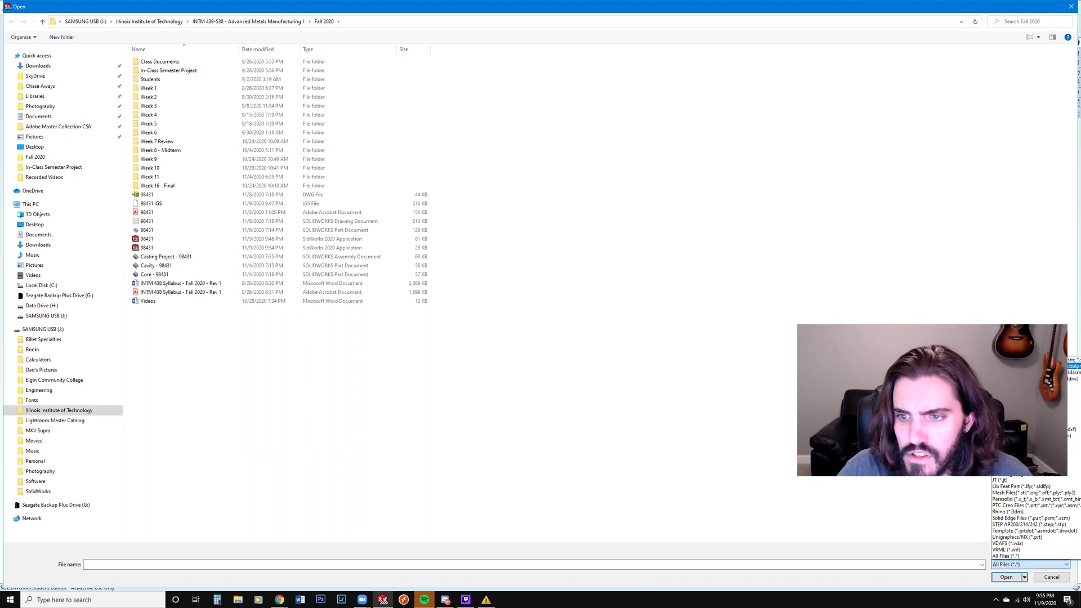
click(1000, 556)
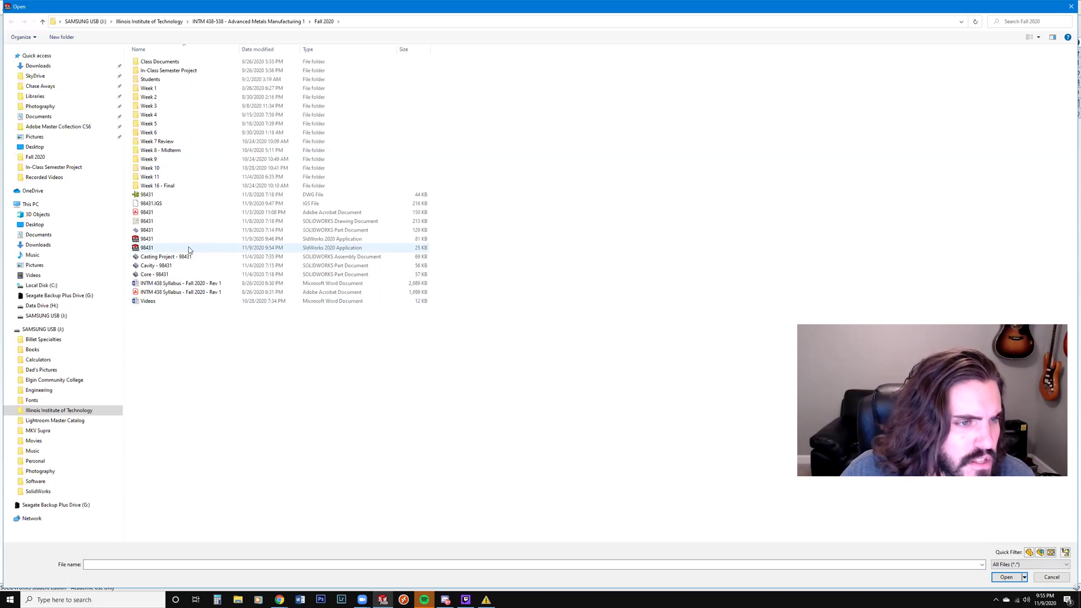
Step: Dismiss the Fall 2020 folder properties and open the exported 98431 Parasolid file
right_click(127, 245)
click(151, 342)
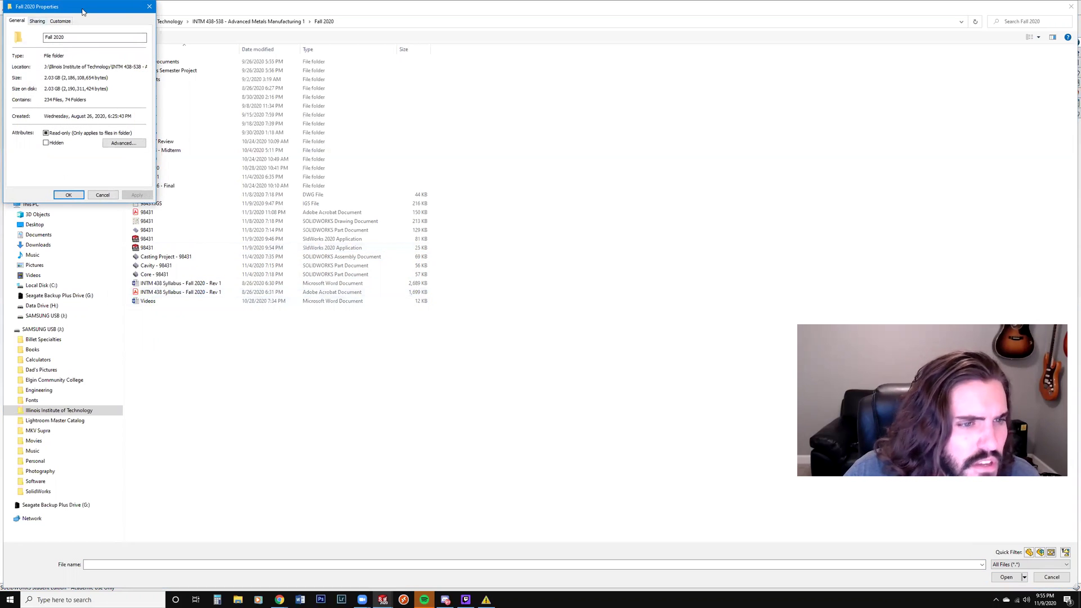
drag(82, 11, 293, 248)
click(361, 243)
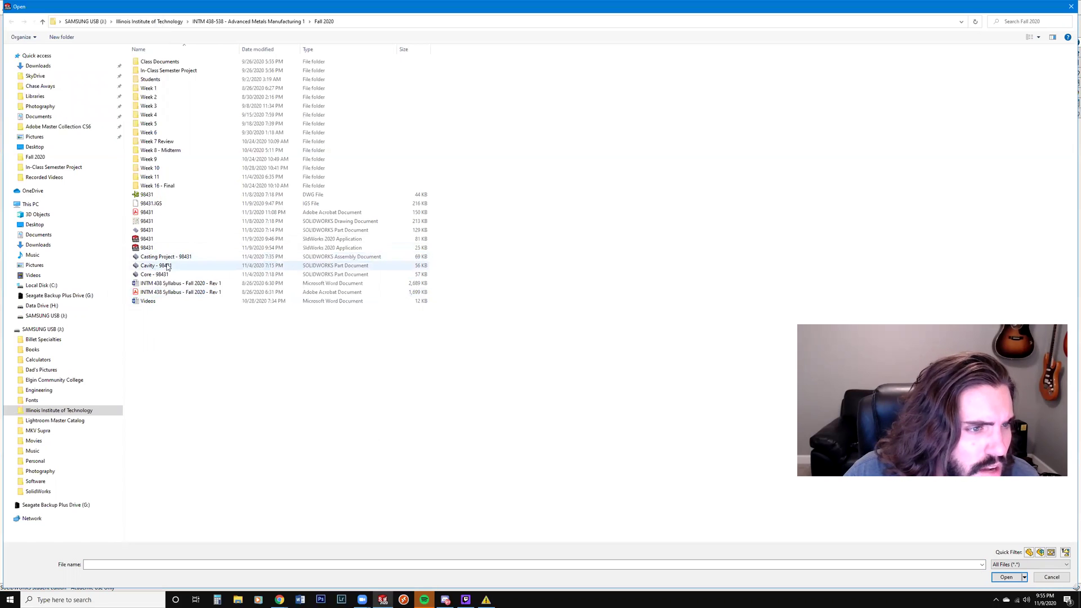
click(169, 248)
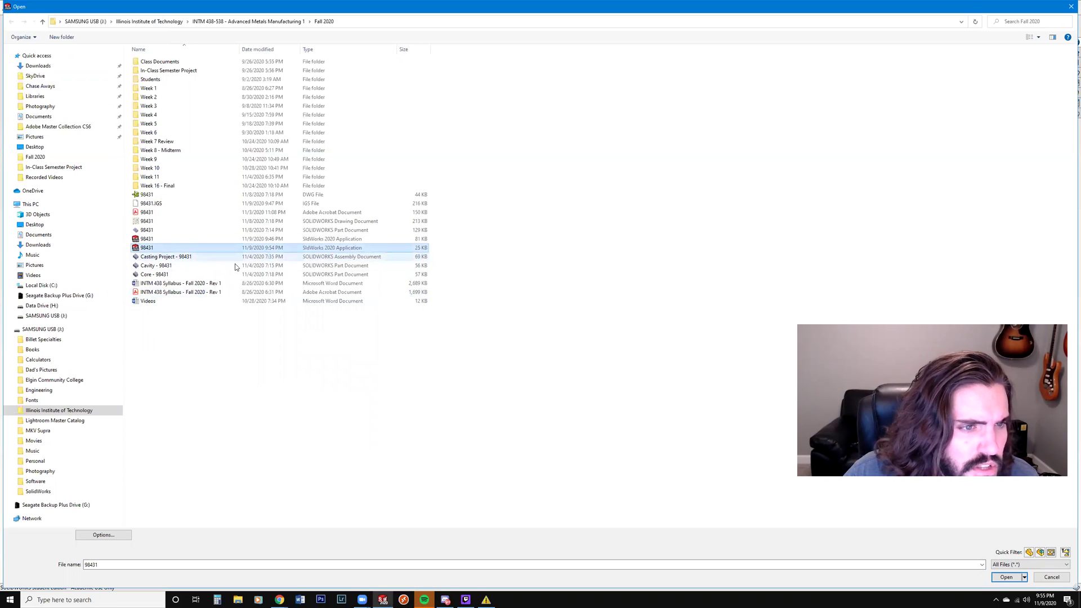
double_click(176, 242)
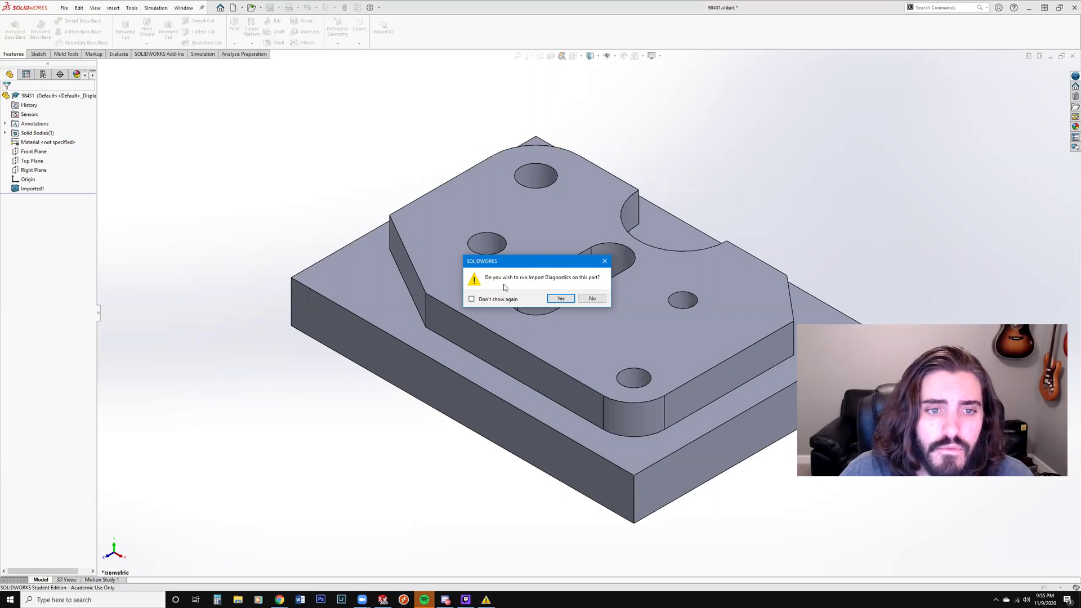
Step: Run Import Diagnostics and accept the result showing no faulty faces or gaps
click(561, 300)
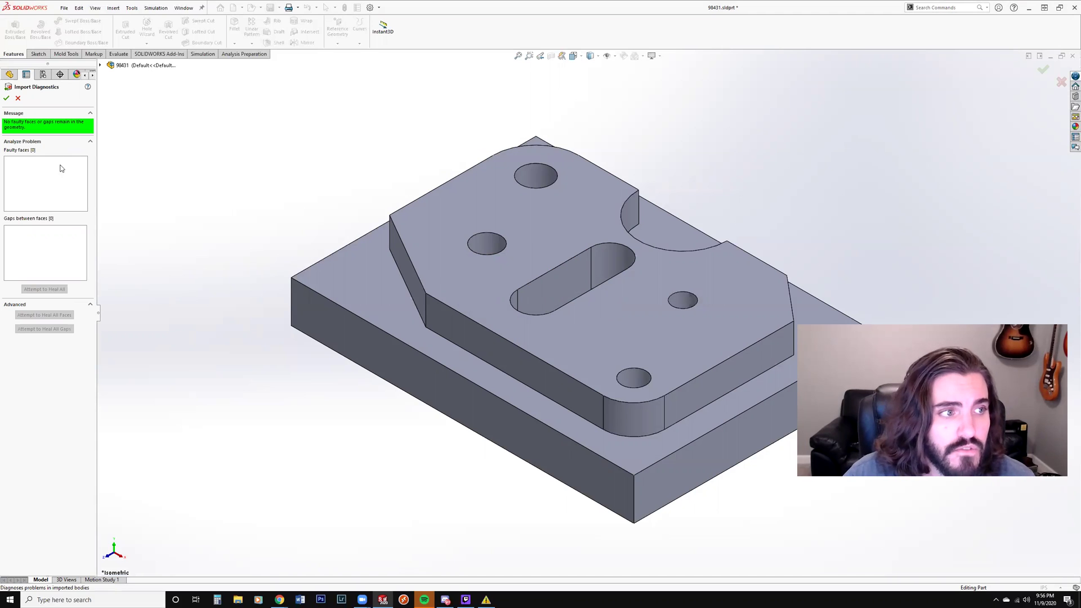
click(7, 98)
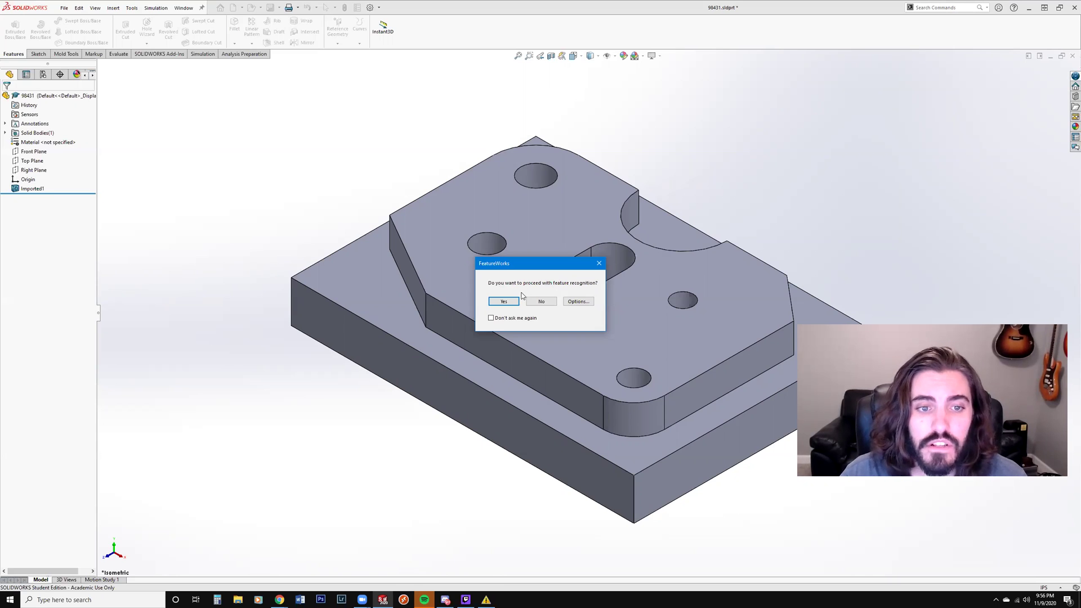
Step: Run FeatureWorks automatic recognition with standard features on the imported solid
click(504, 302)
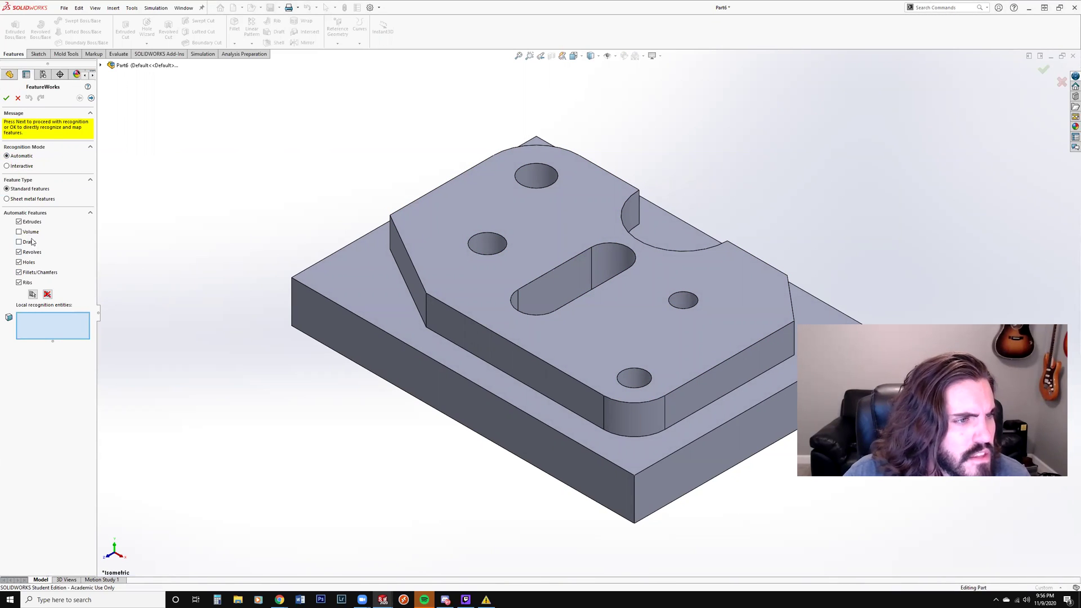
click(6, 99)
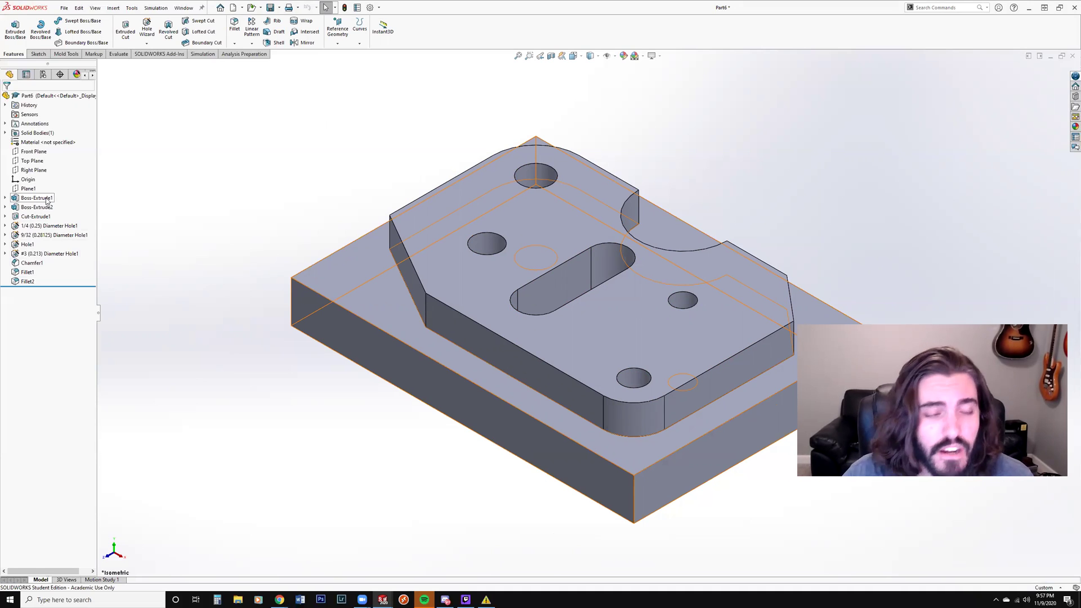
click(47, 199)
click(5, 197)
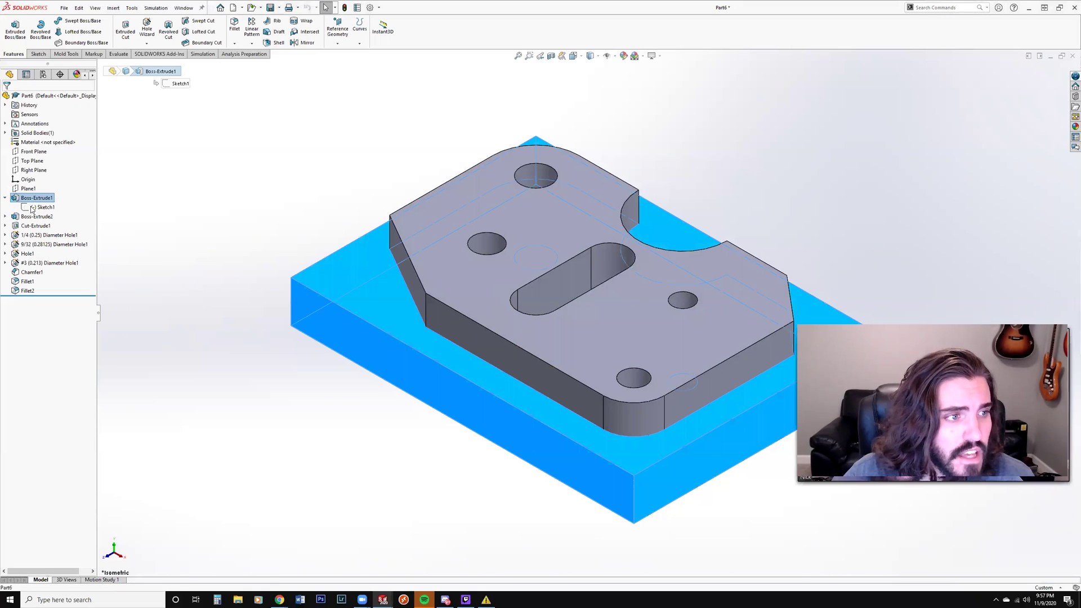
click(42, 207)
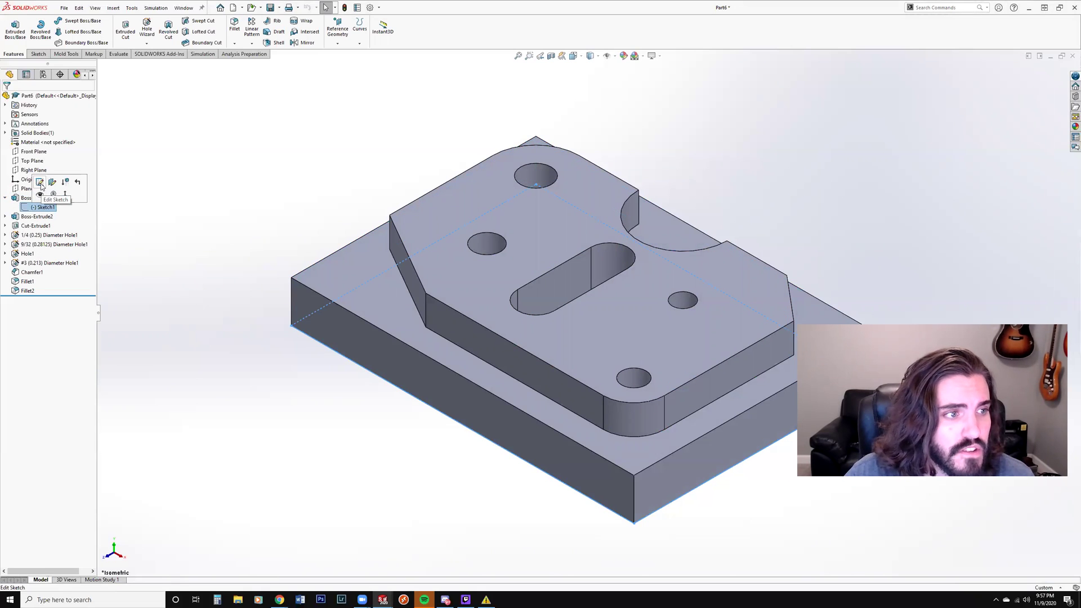
click(40, 182)
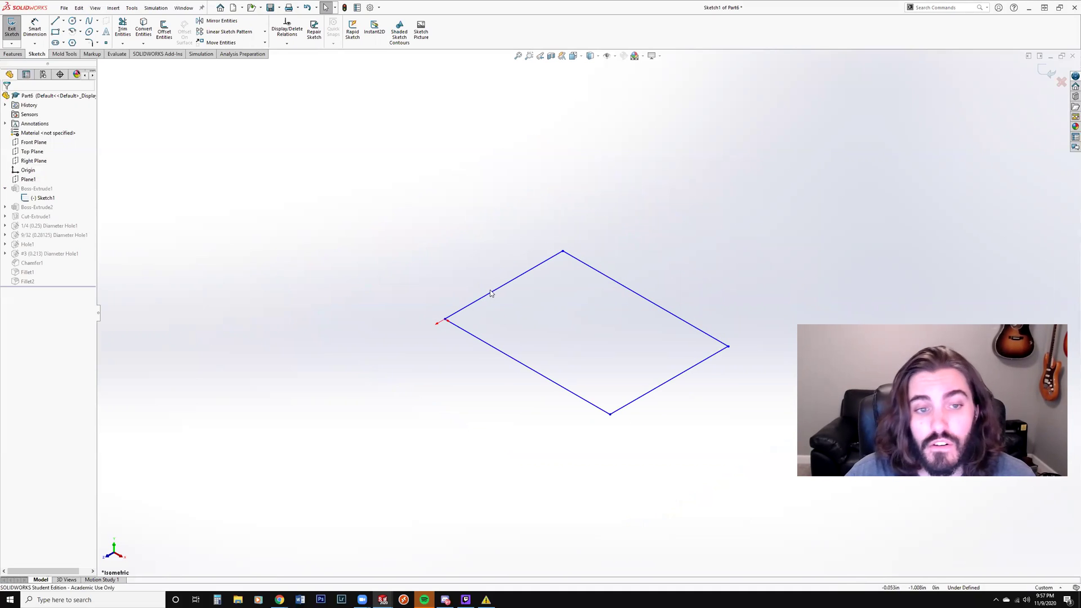
click(34, 28)
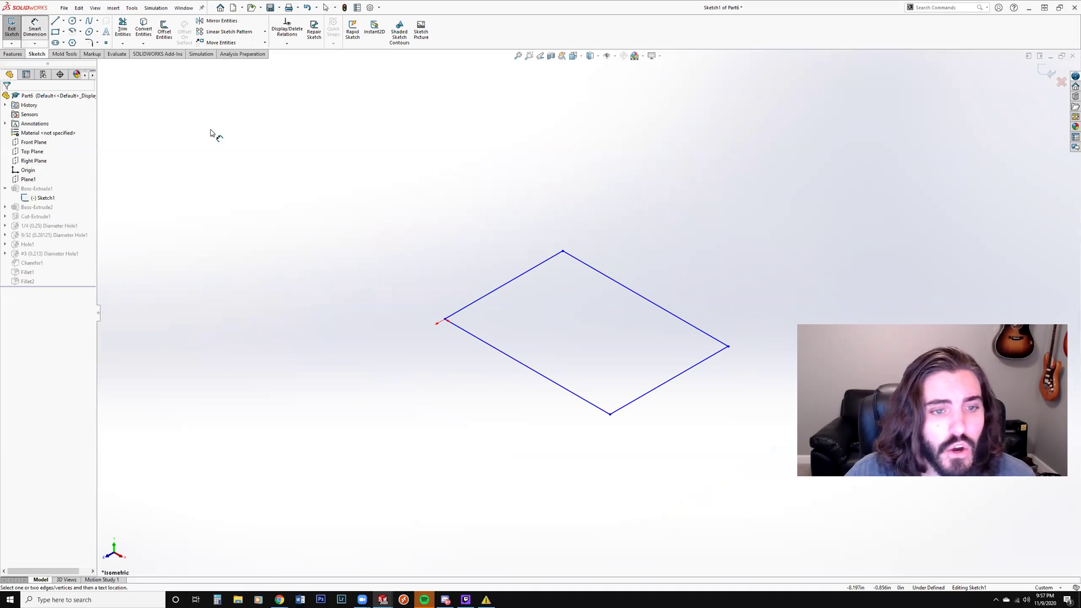
click(478, 371)
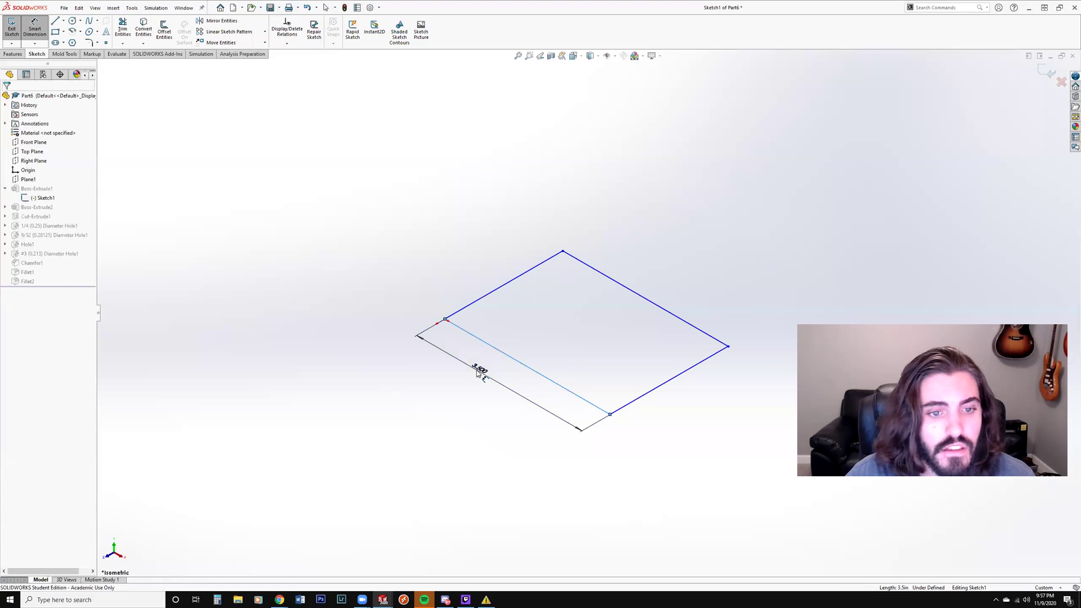
click(478, 373)
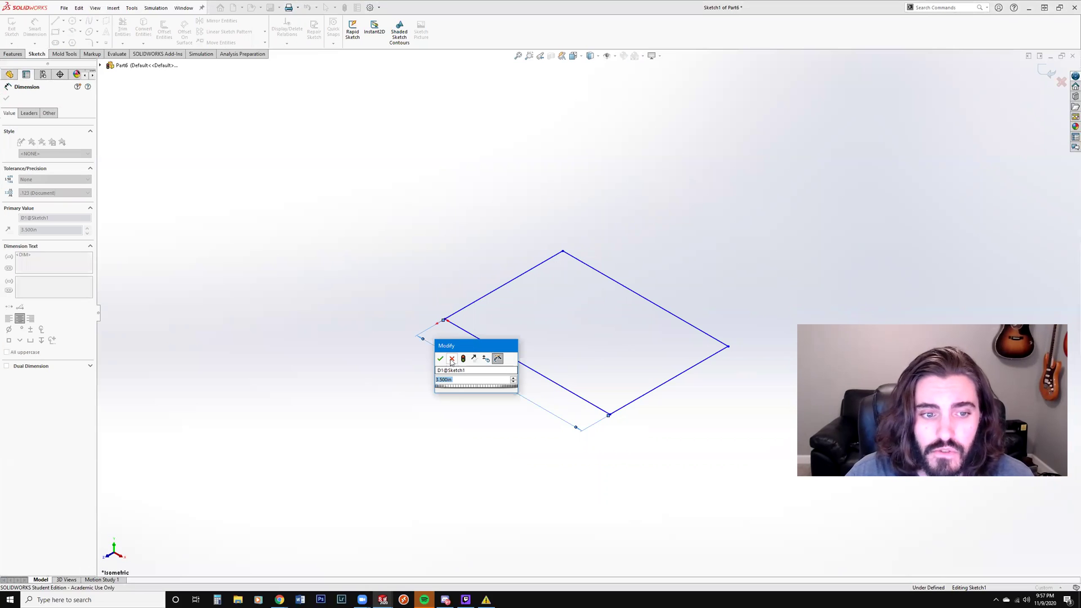
click(452, 359)
key(ctrl+z)
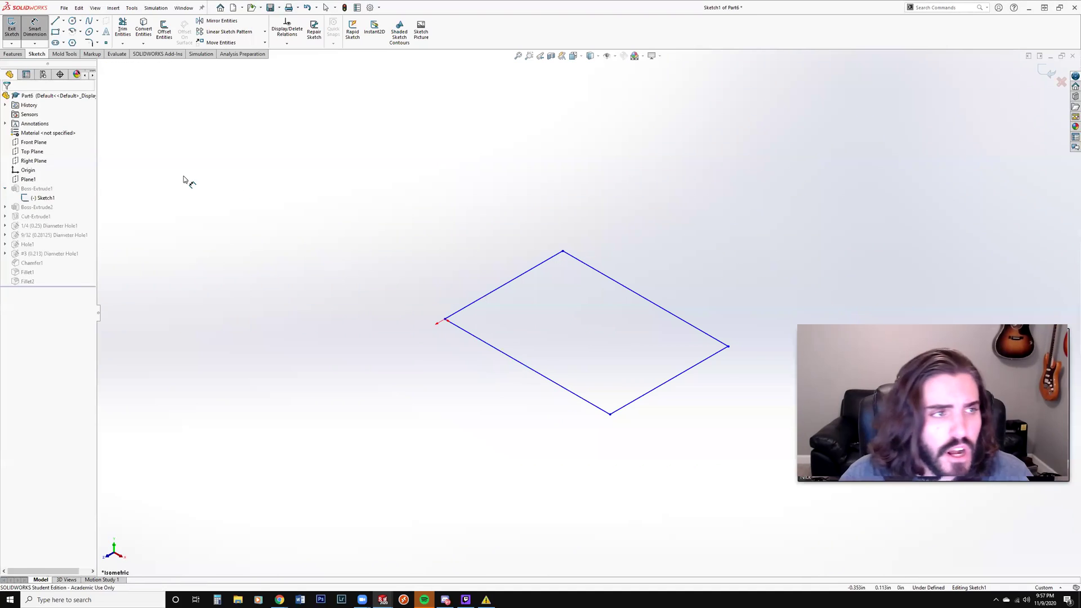
click(13, 29)
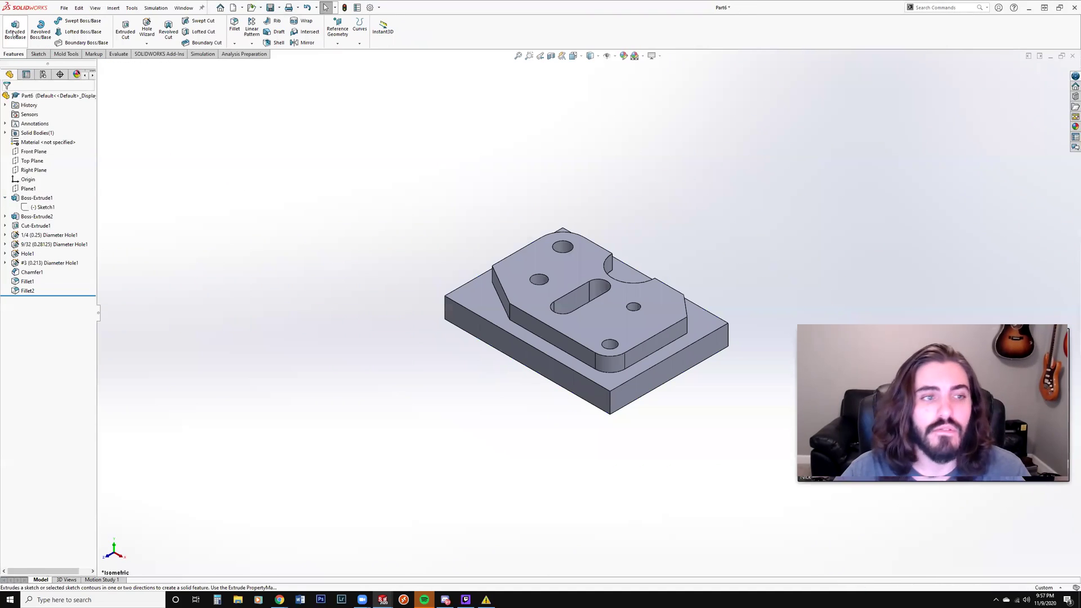
Step: Expand Boss-Extrude2, Cut-Extrude1 and the 1/4 Diameter Hole1, then check the slot face's feature
click(5, 216)
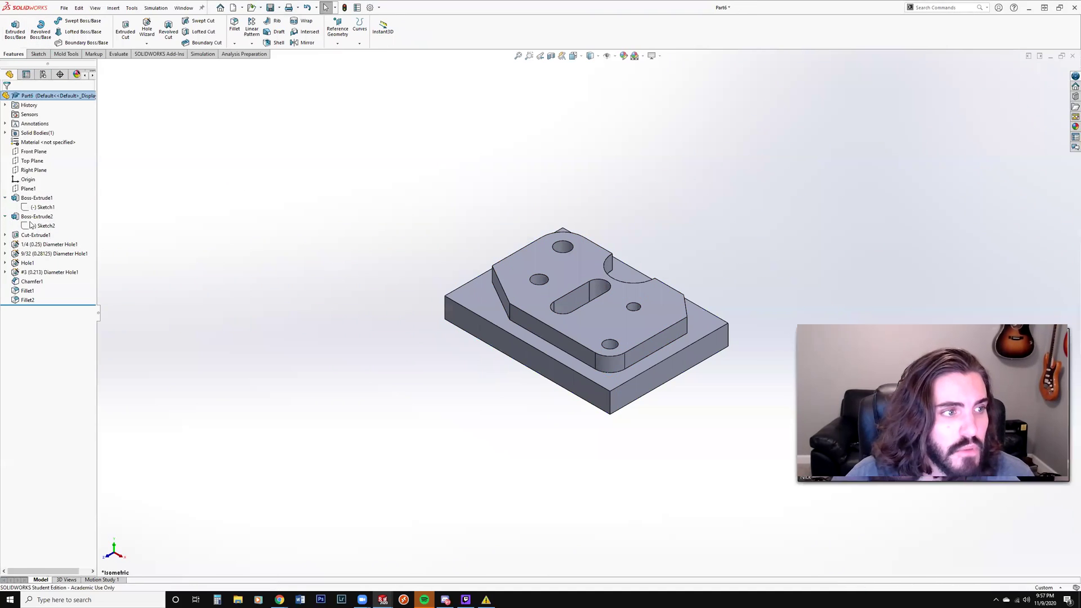
click(43, 225)
click(5, 234)
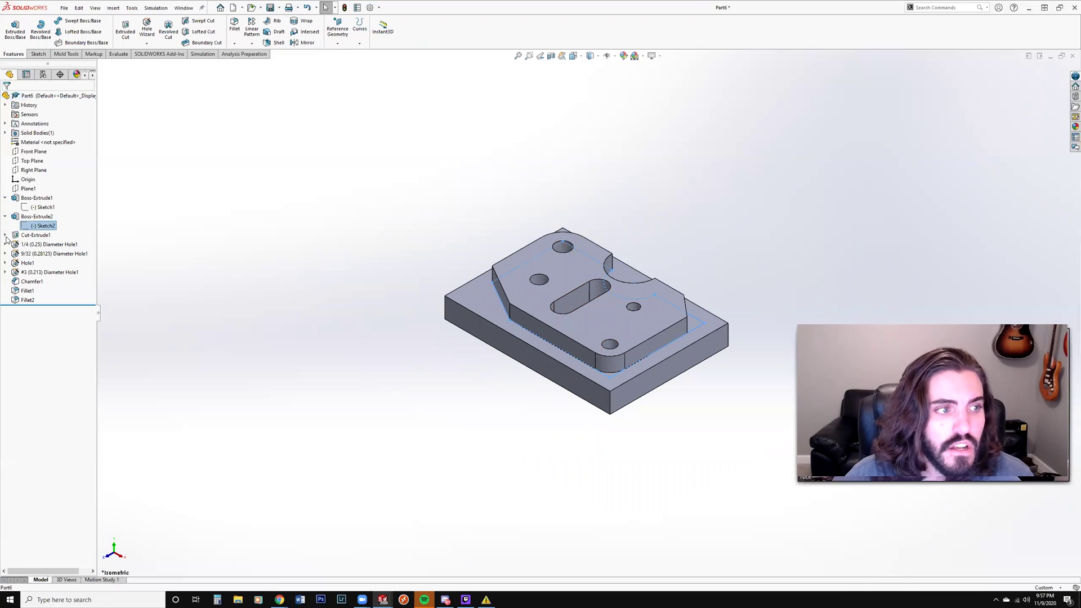
click(5, 253)
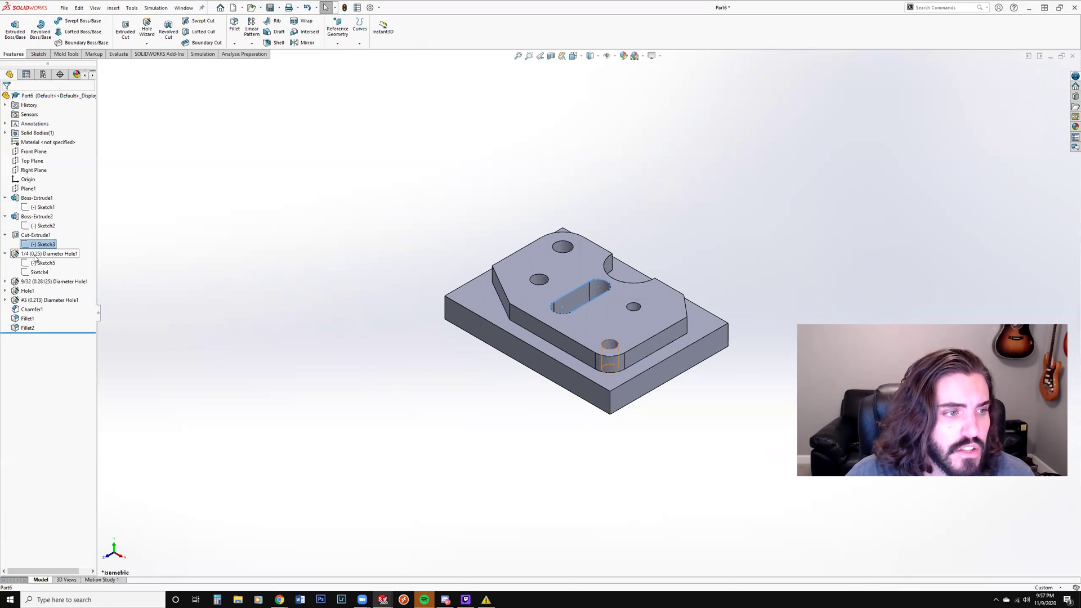
click(50, 256)
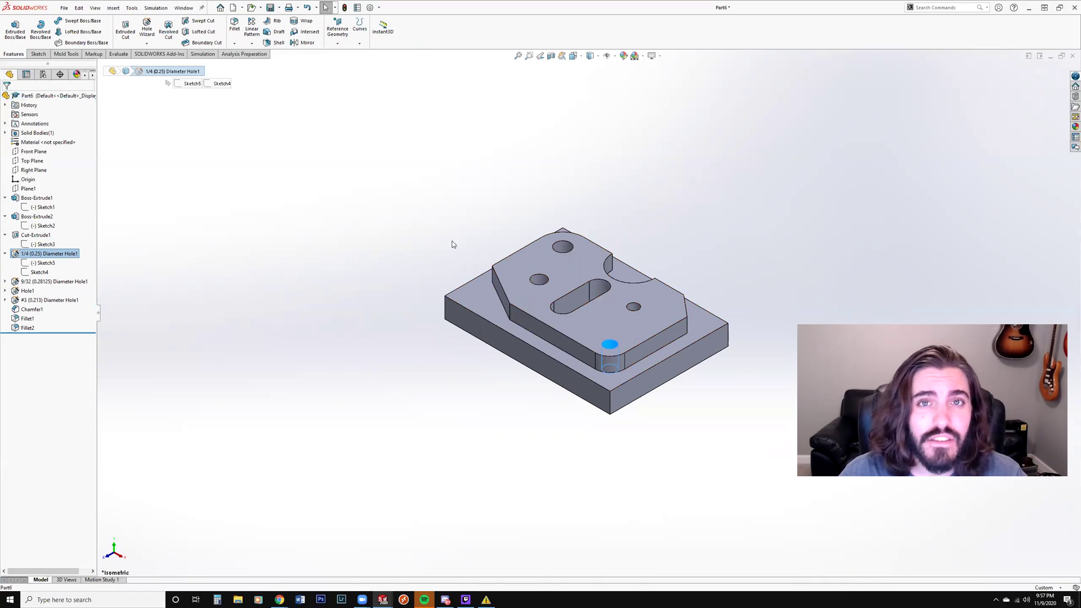
click(568, 295)
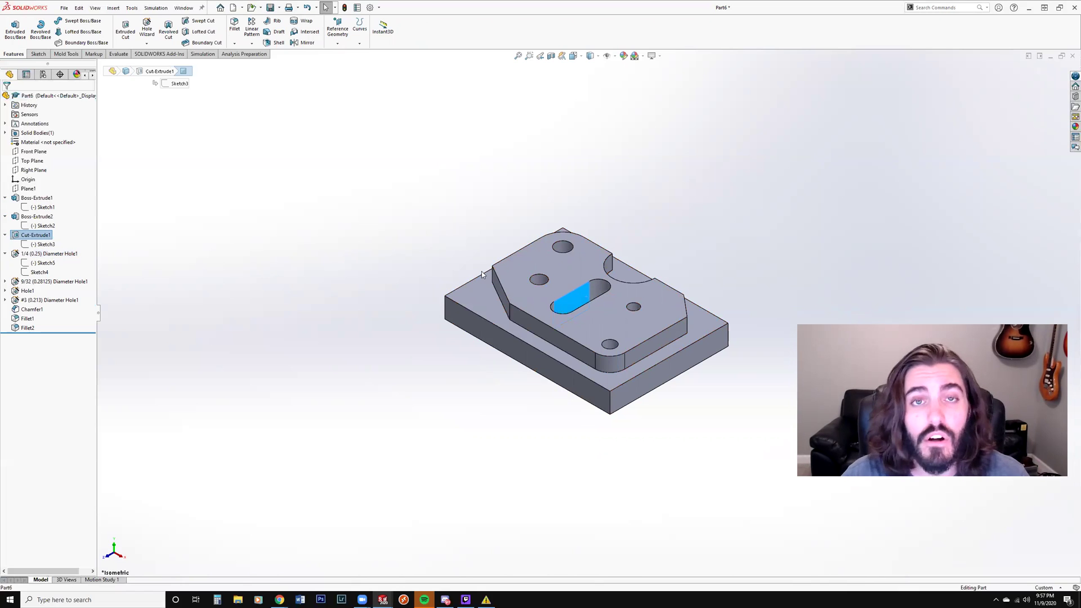
click(448, 274)
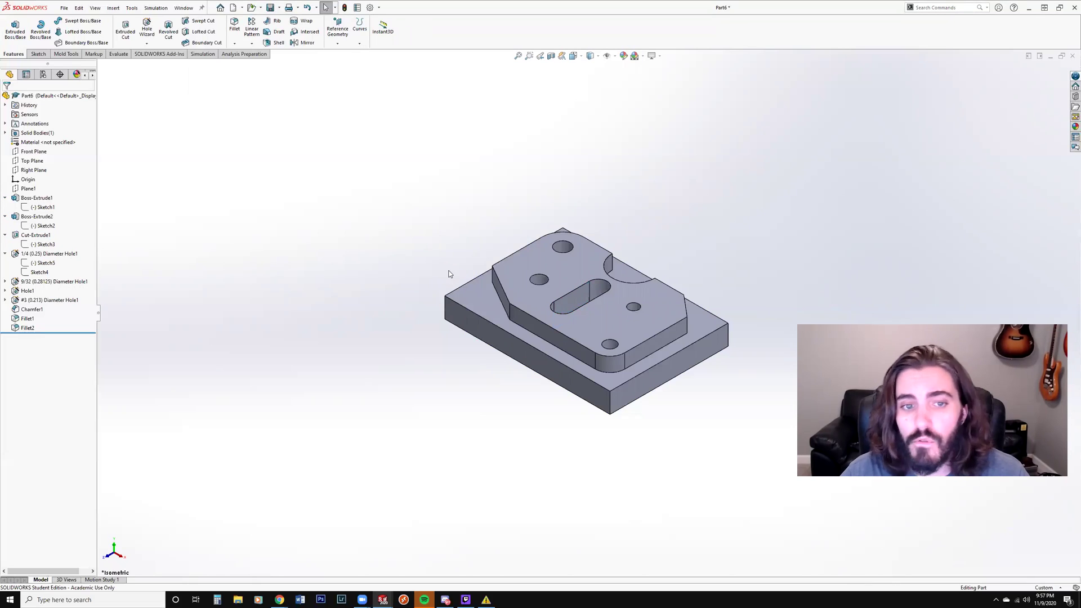